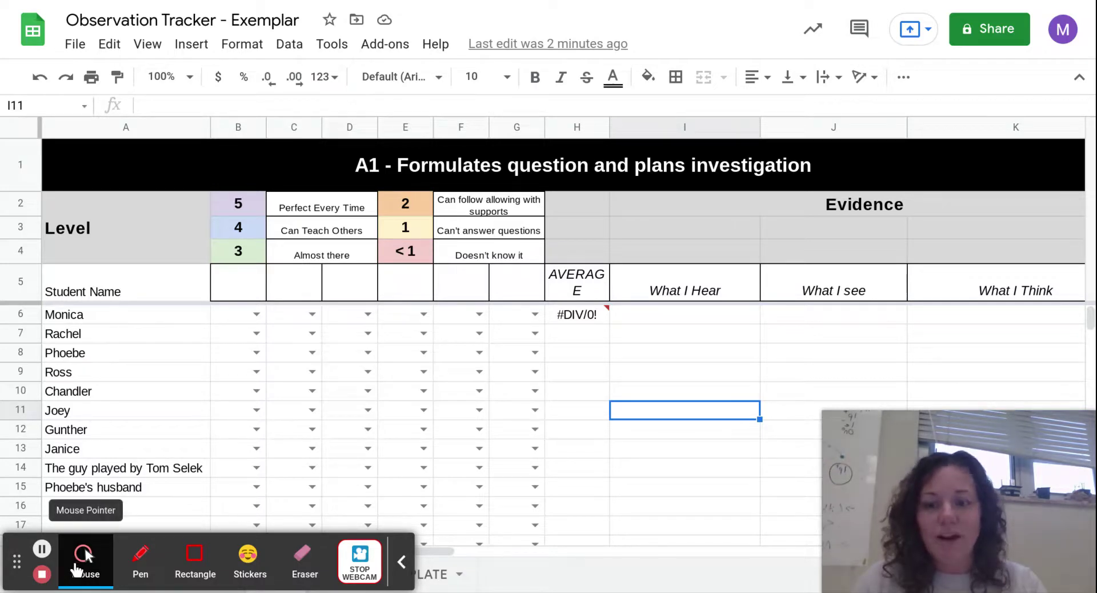
Review the unit expectations on the Learning Goals sheet and return to the A1 sheet.
left_click(402, 563)
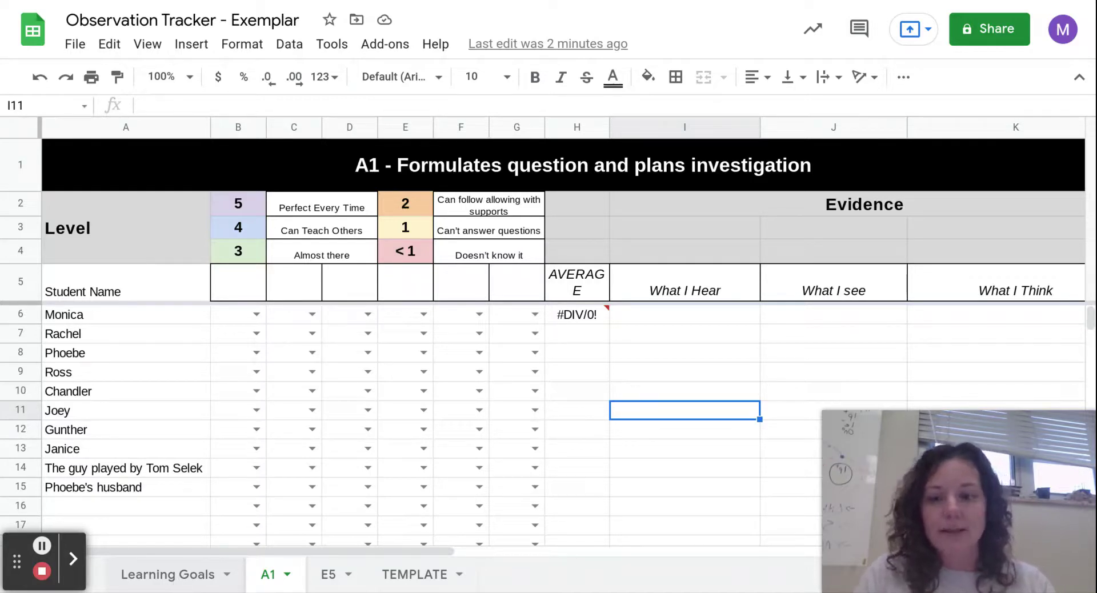
left_click(174, 577)
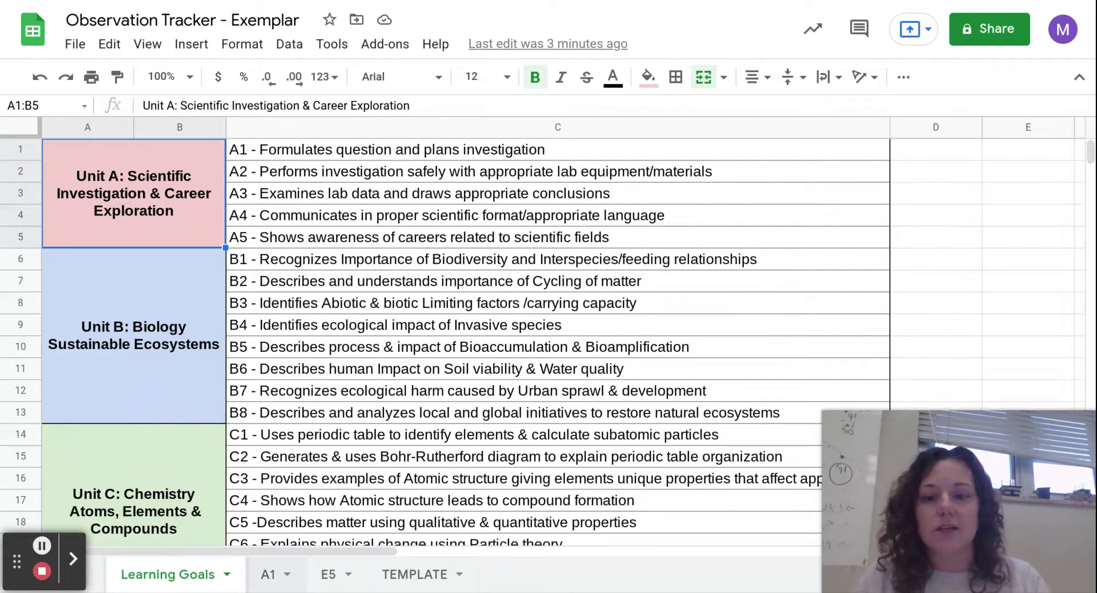
left_click(286, 580)
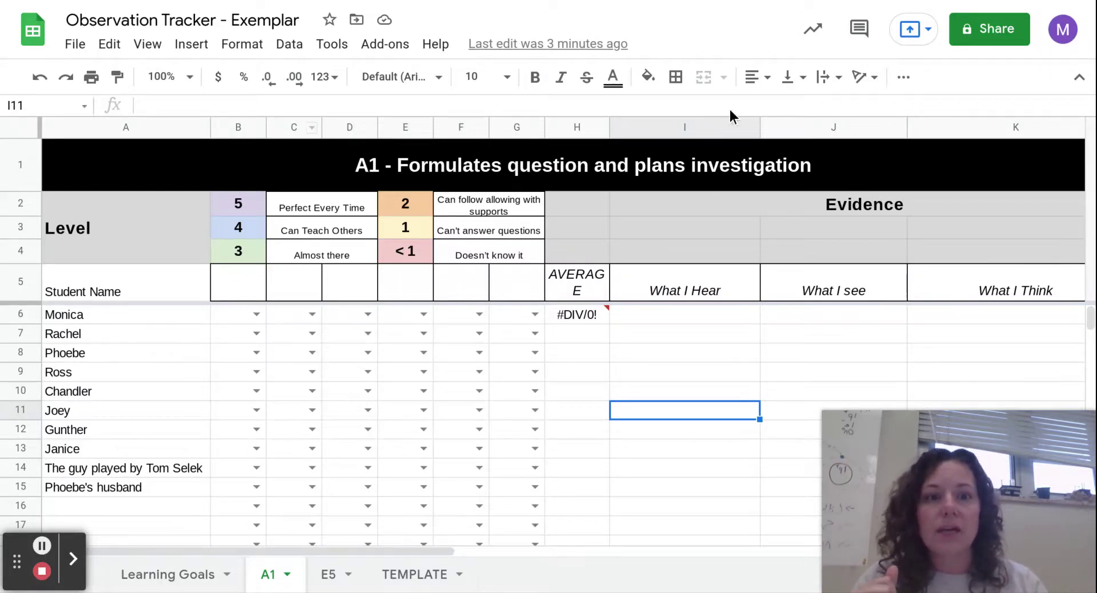
left_click(73, 559)
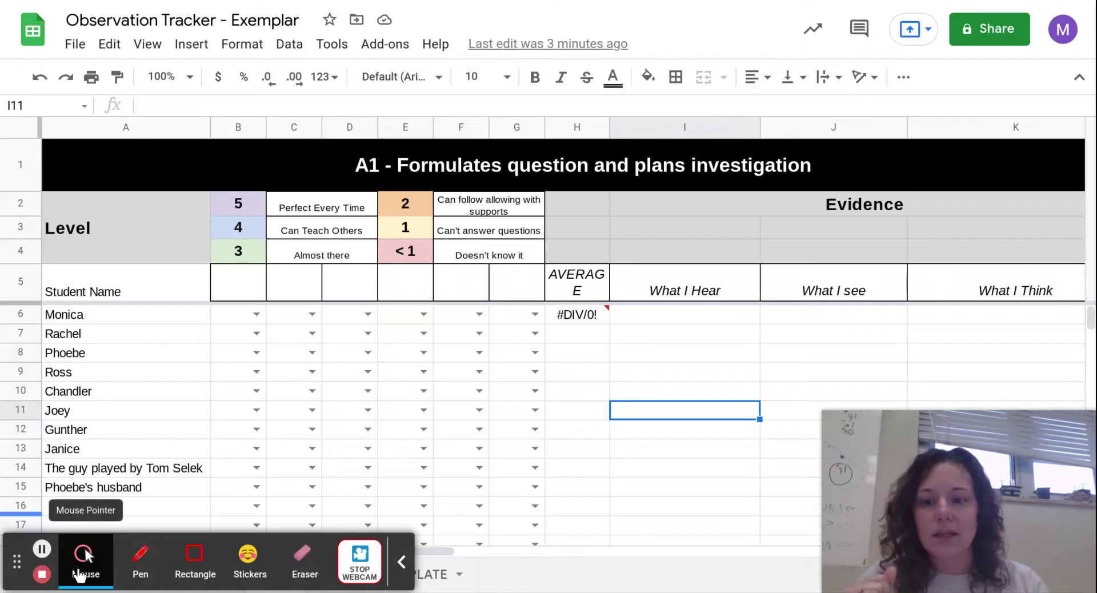
left_click(80, 574)
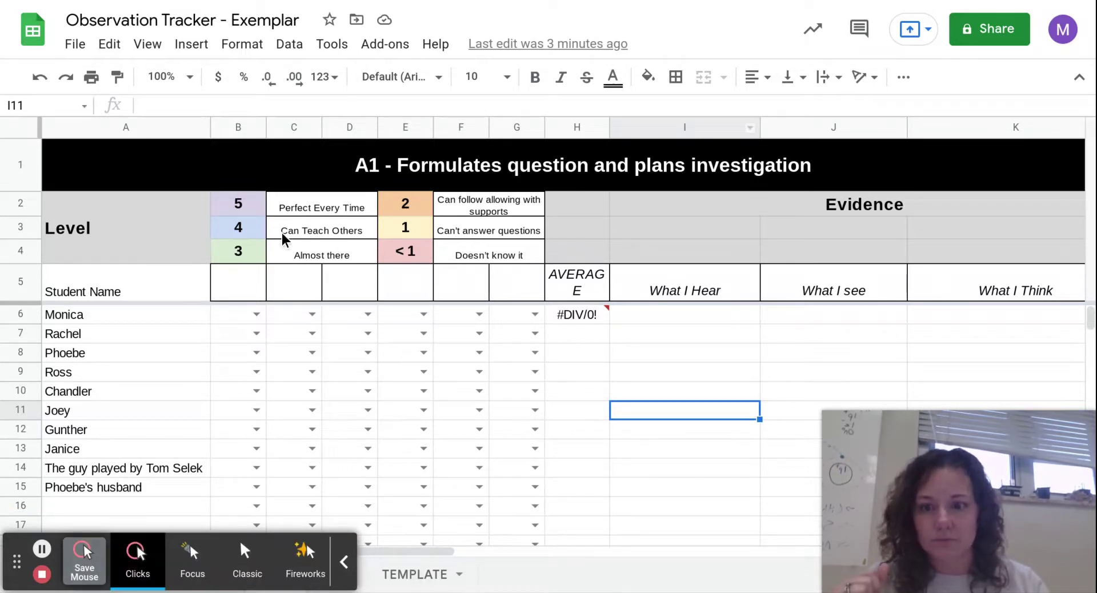
left_click(84, 557)
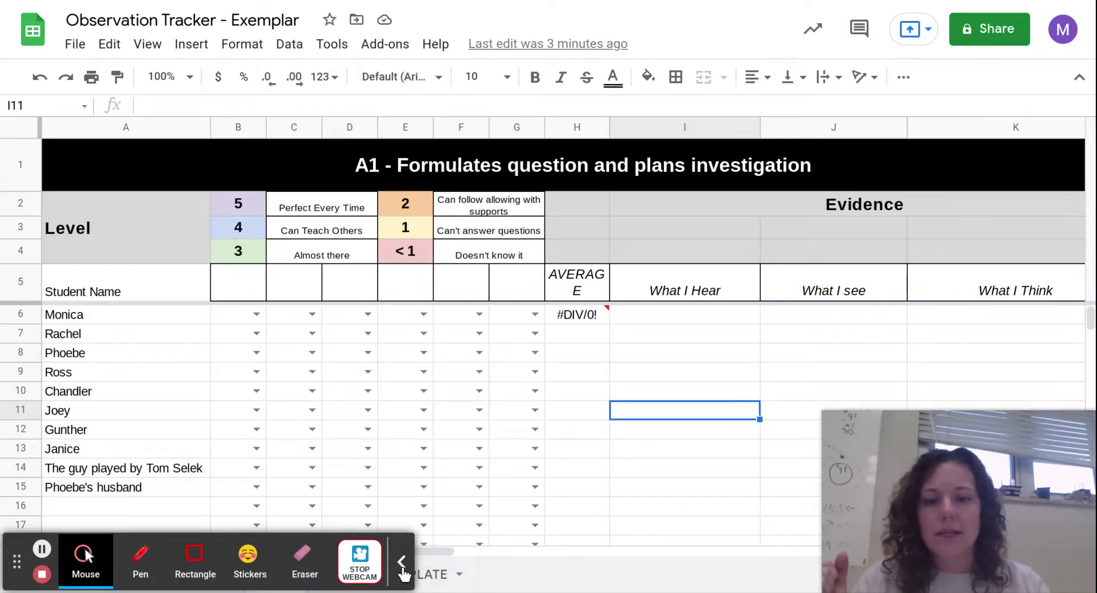
left_click(402, 566)
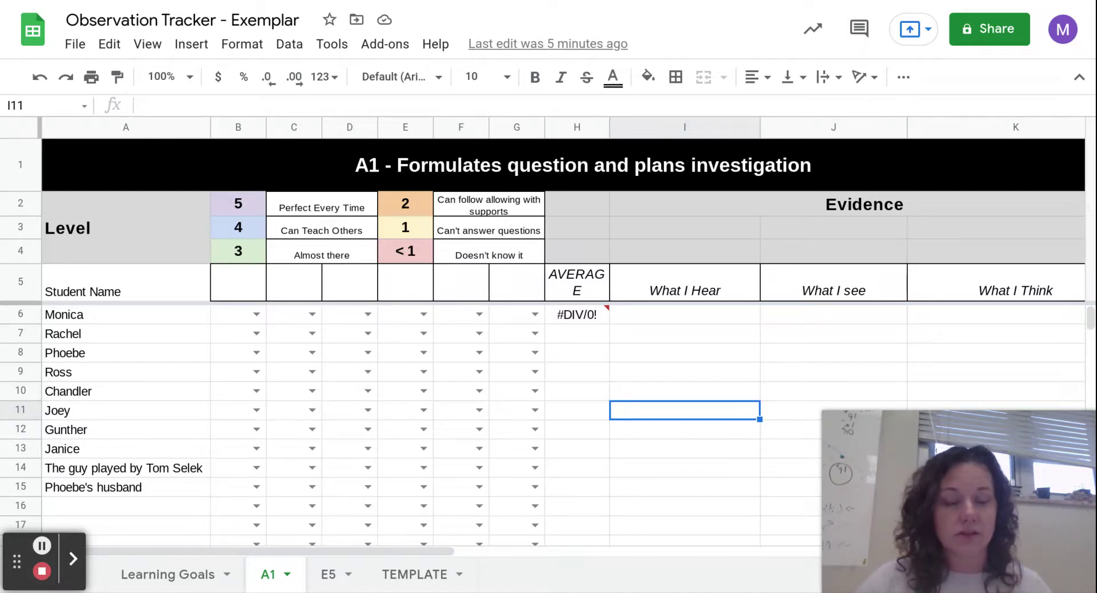
Enter DATE as the heading in B5, and choose ratings of 5 in B6 and 2 in B11.
left_click(235, 282)
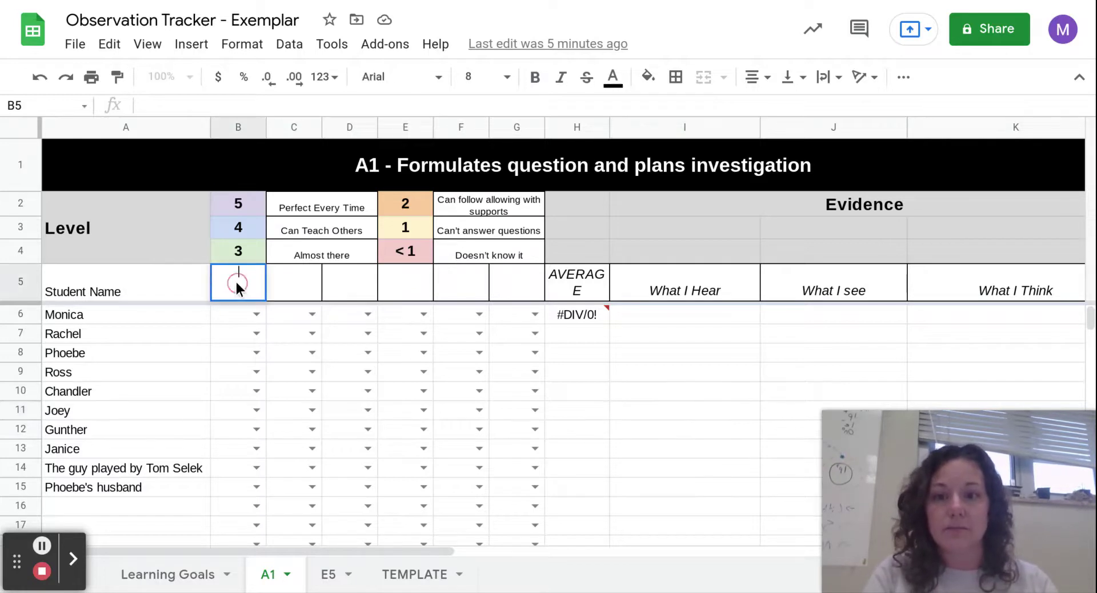
type("DATE")
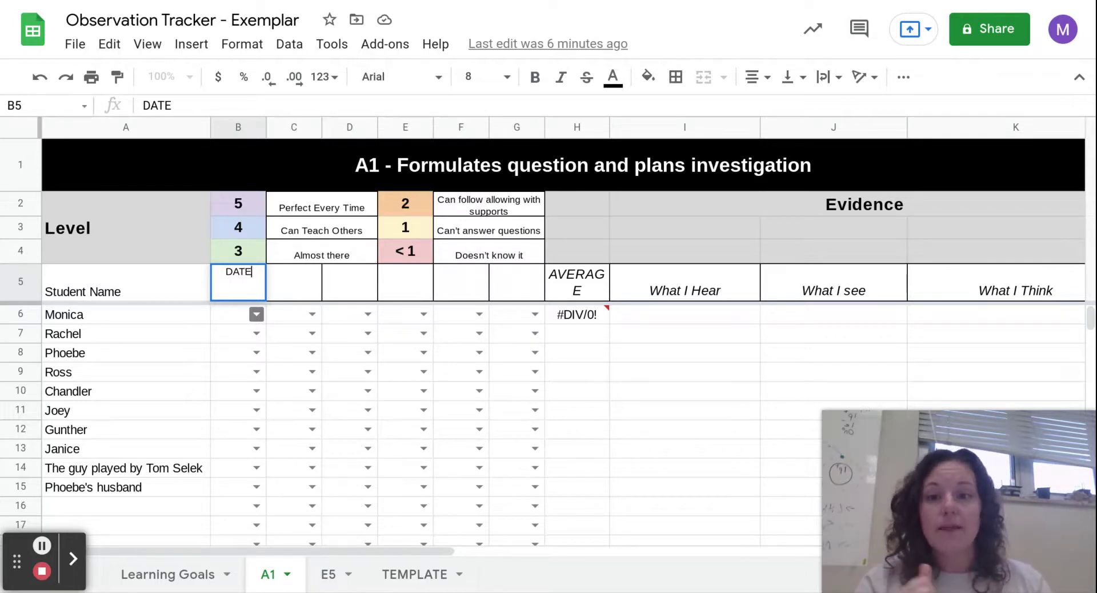
left_click(256, 322)
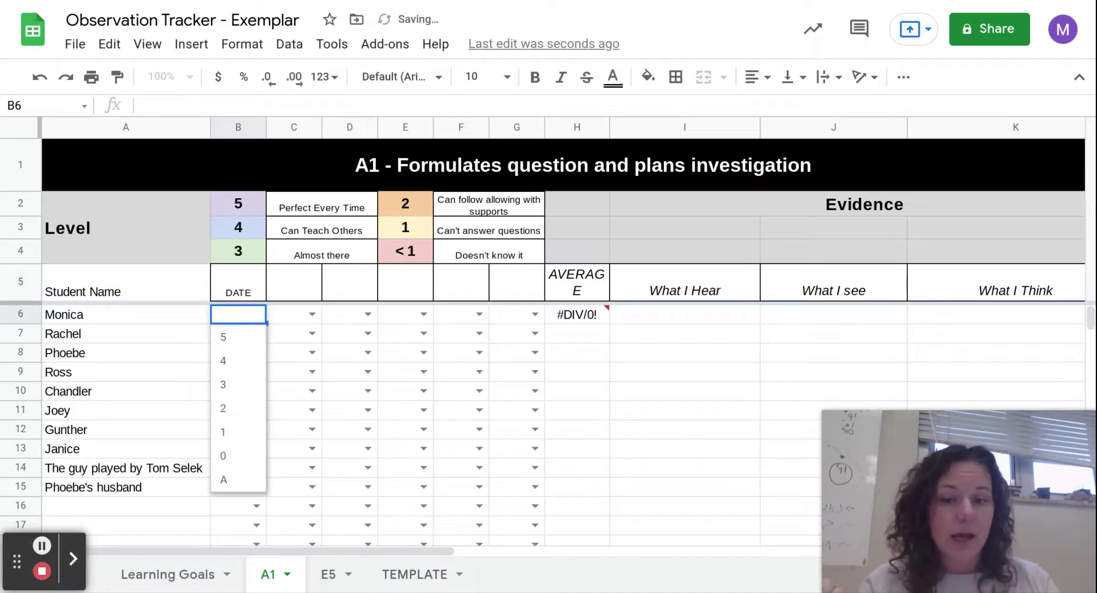
left_click(239, 342)
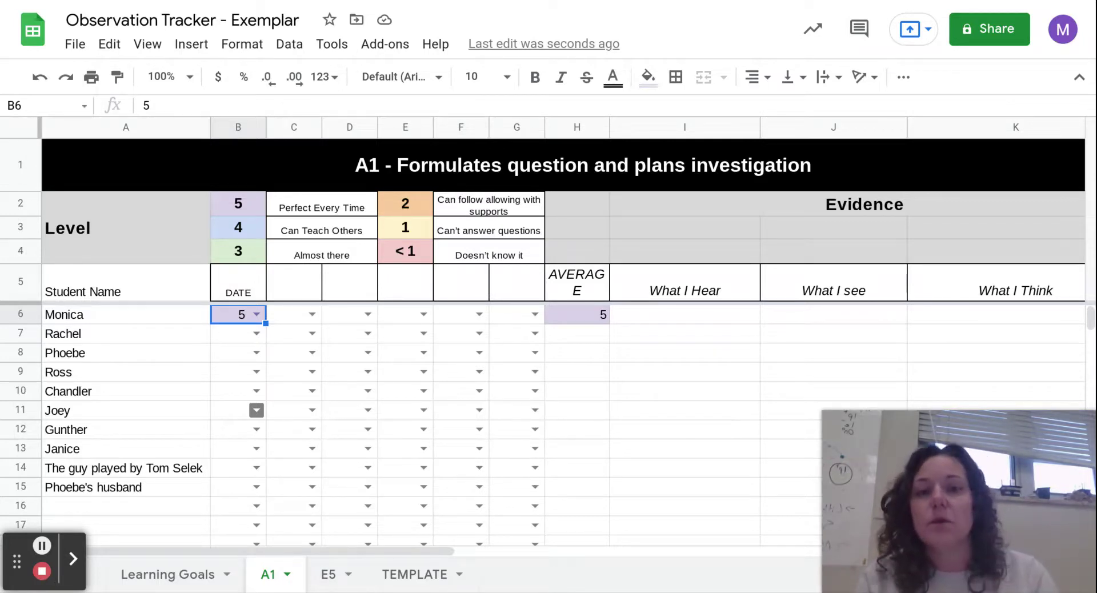
left_click(257, 410)
left_click(231, 508)
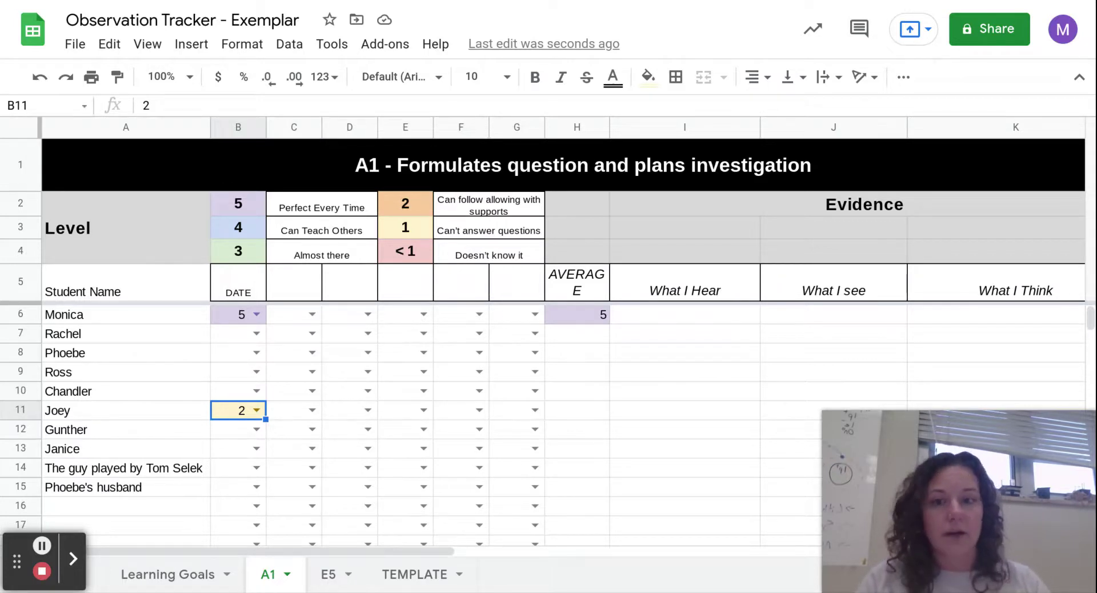
left_click(246, 360)
left_click(255, 354)
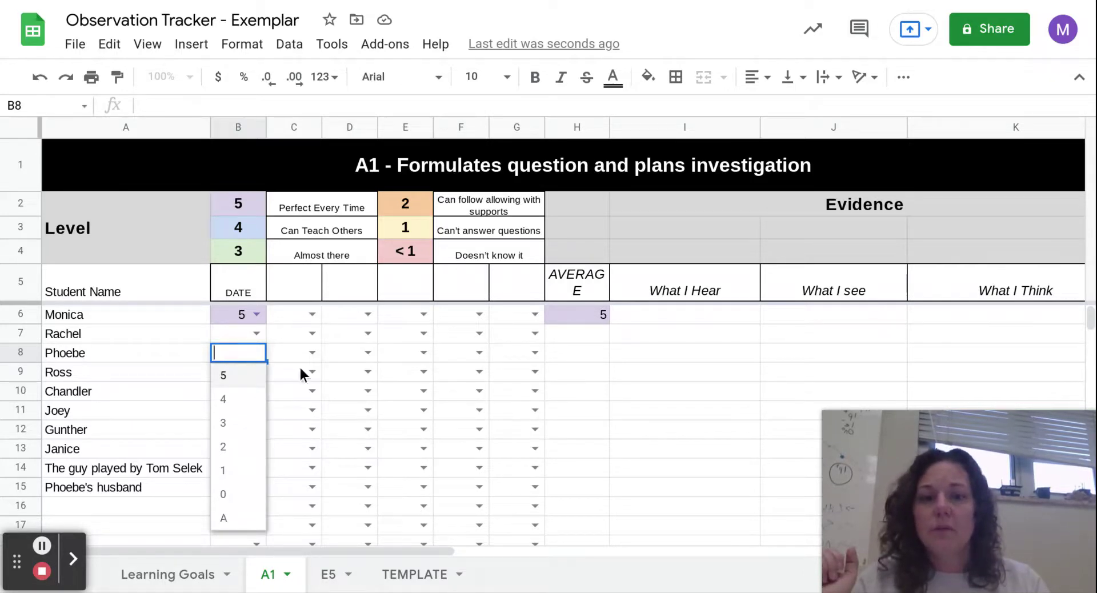
left_click(582, 451)
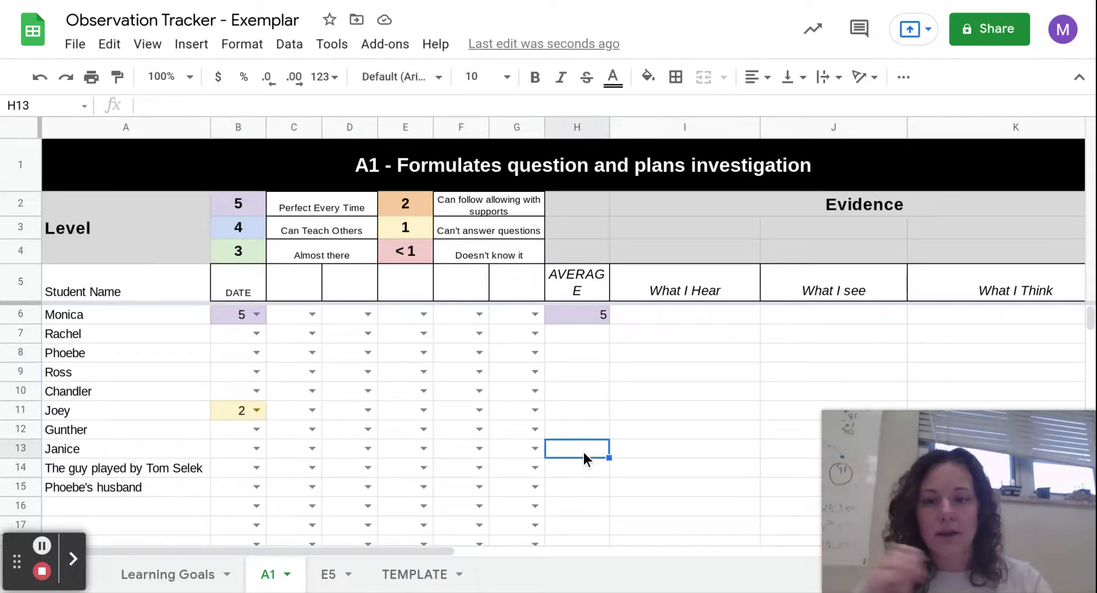
Enter "date" as the next observation heading in C5 and choose a rating of 3 in C11.
left_click(299, 285)
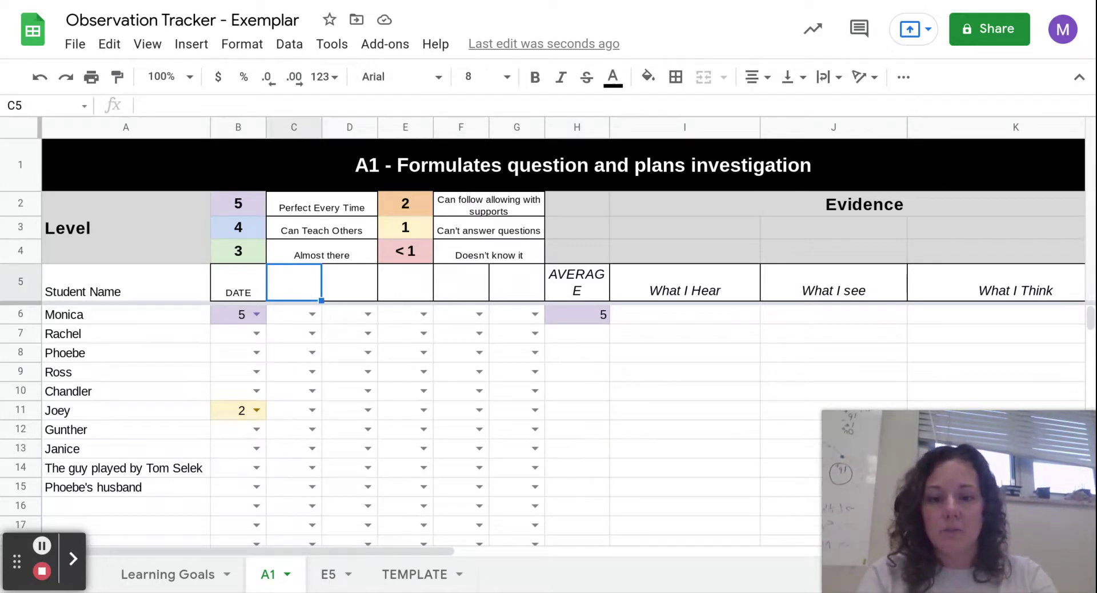
type("date")
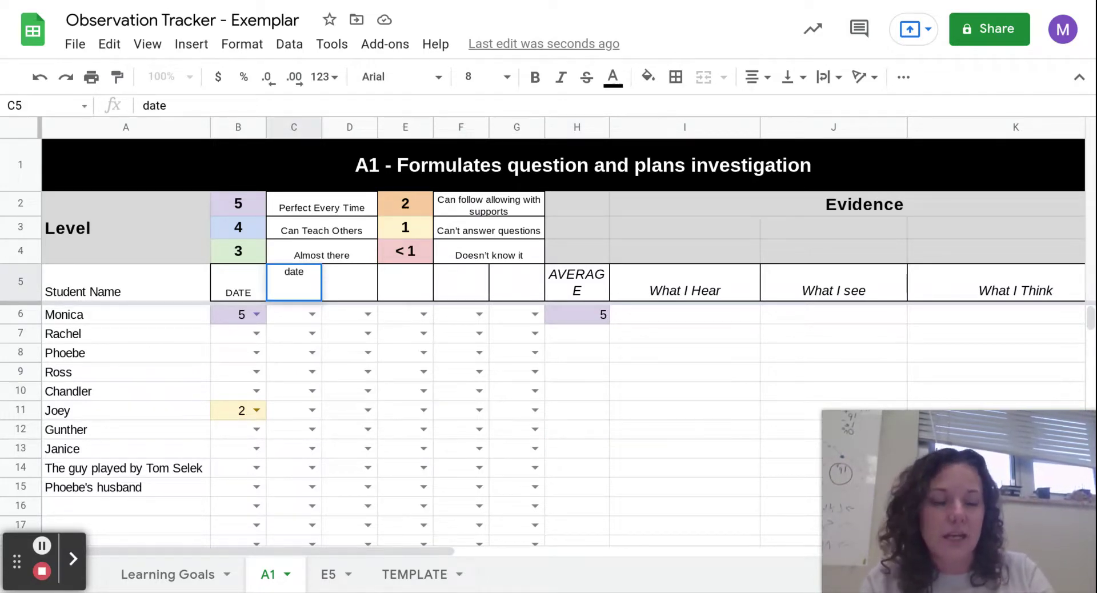
left_click(317, 418)
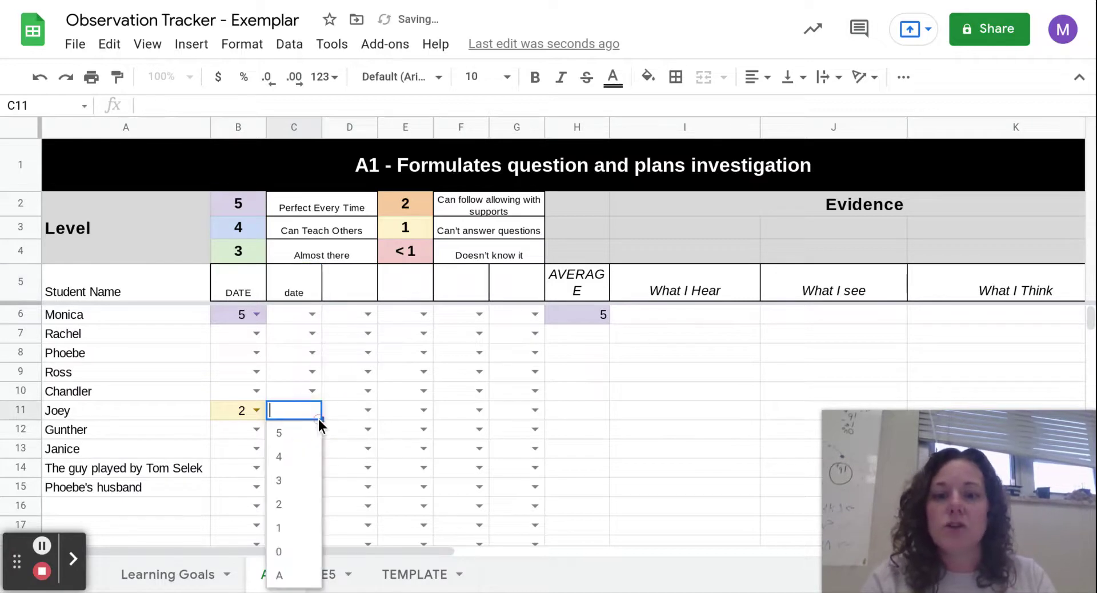
left_click(289, 479)
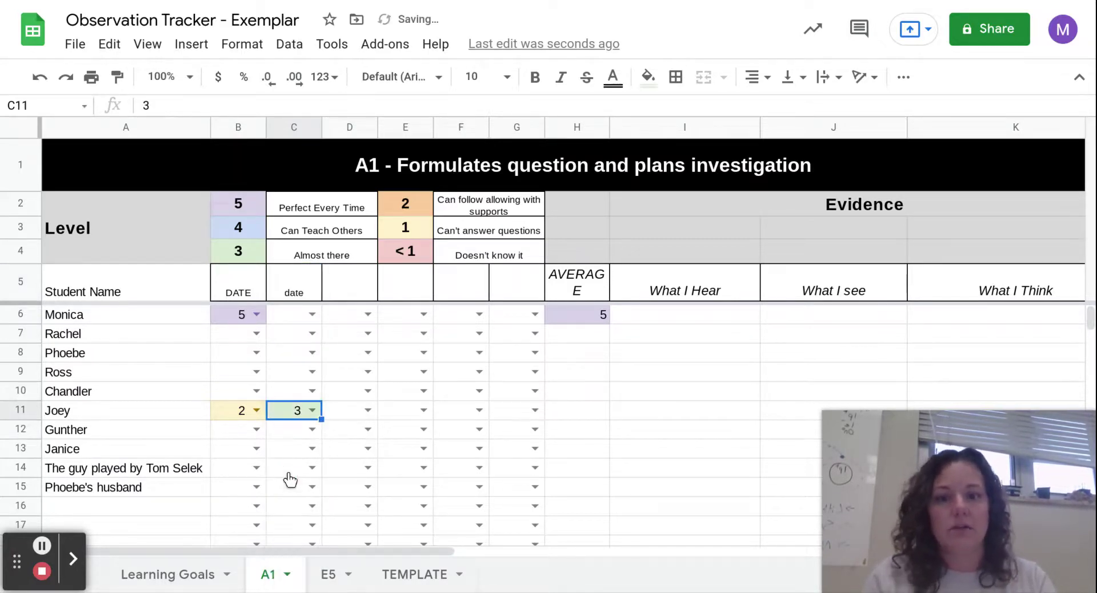
left_click(727, 457)
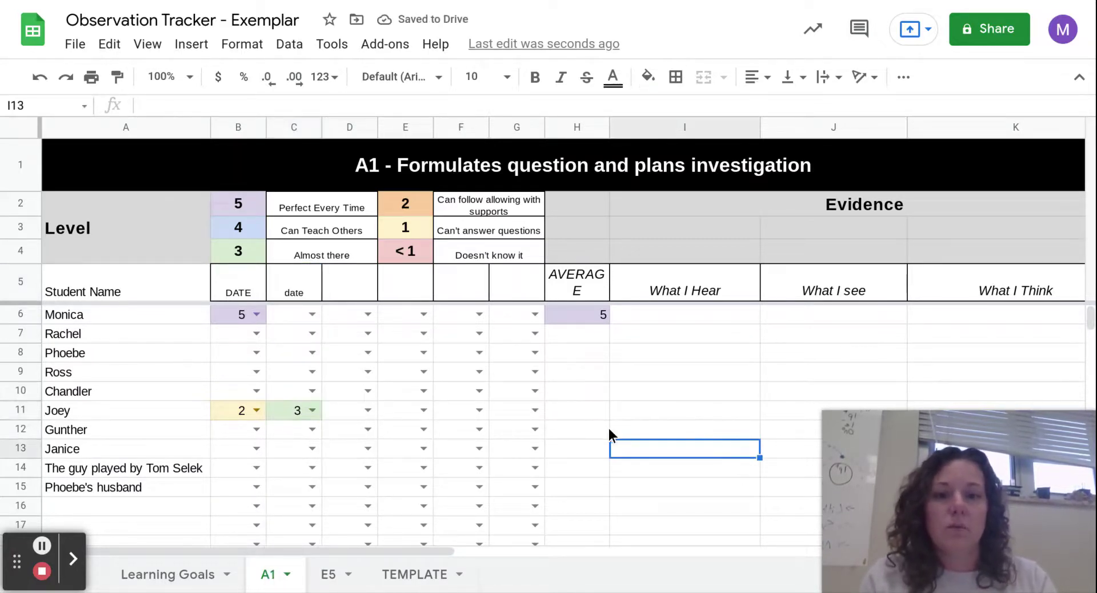
Fill the AVERAGE formula from H6 down through H17.
left_click(581, 318)
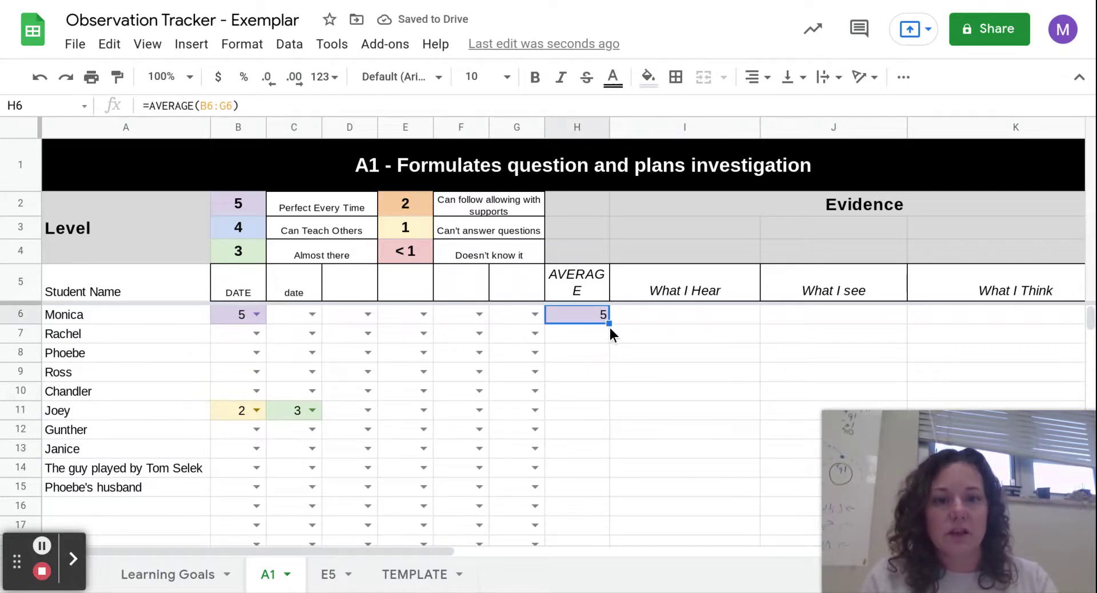
left_click_drag(609, 323, 591, 536)
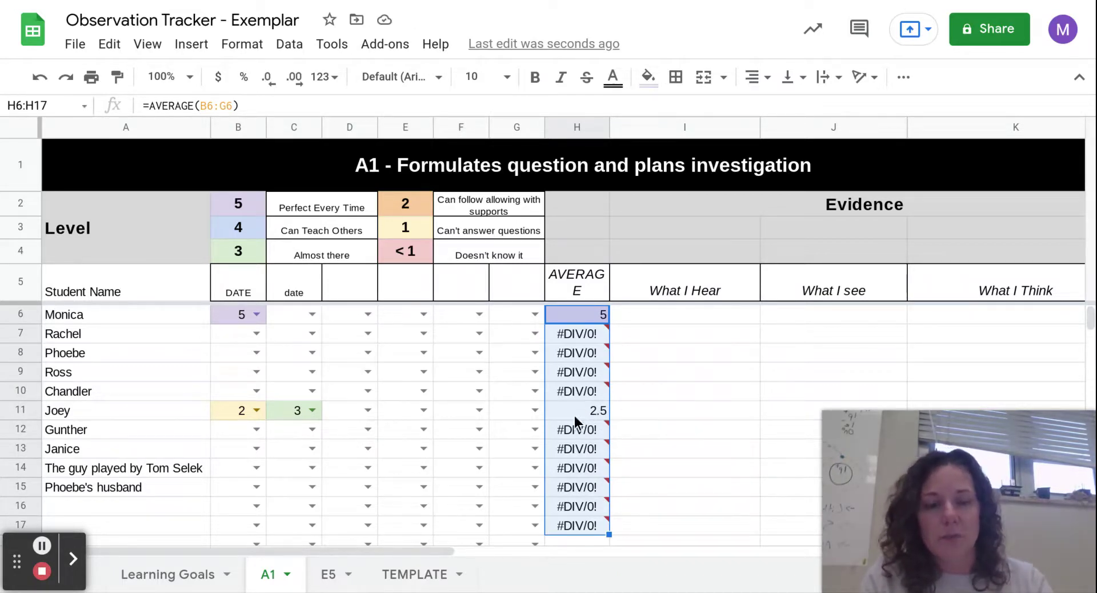
mouse_move(589, 436)
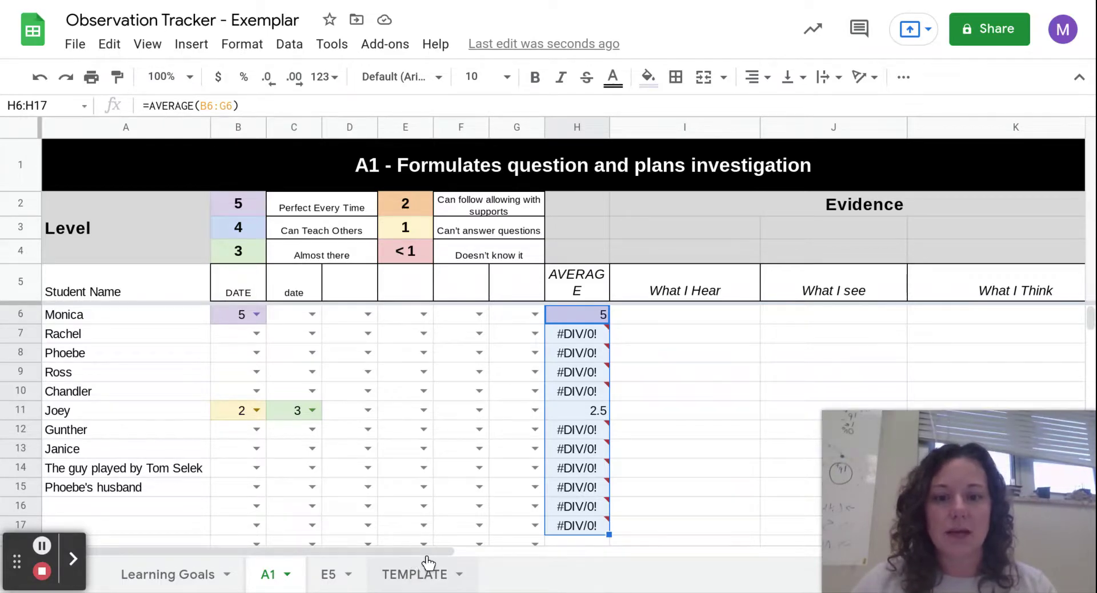
View the TEMPLATE sheet's average column and return to the A1 sheet.
left_click_drag(418, 565, 437, 552)
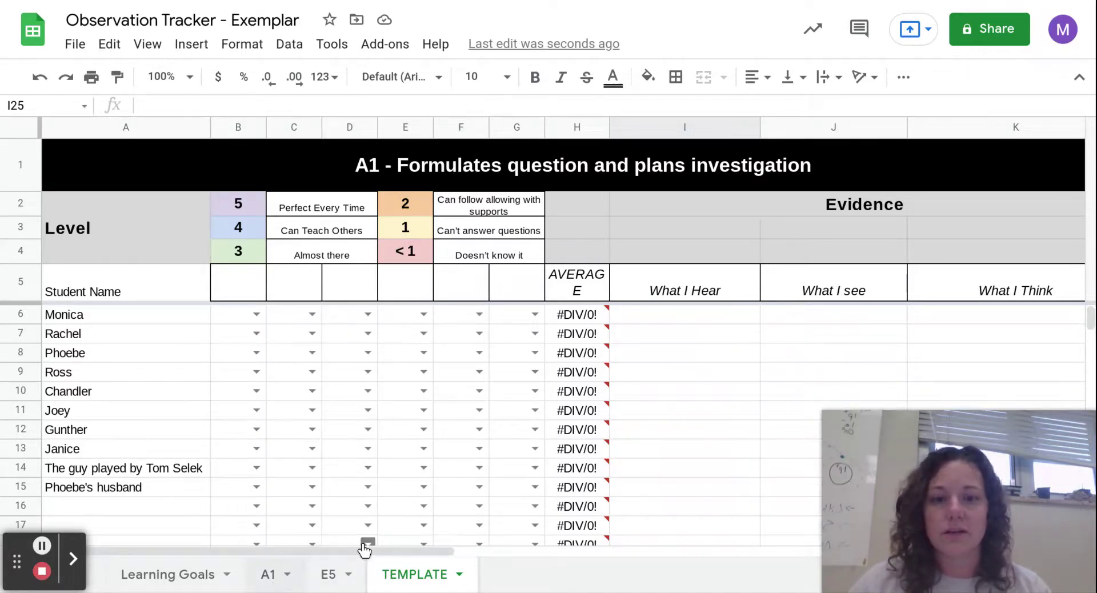
left_click(268, 574)
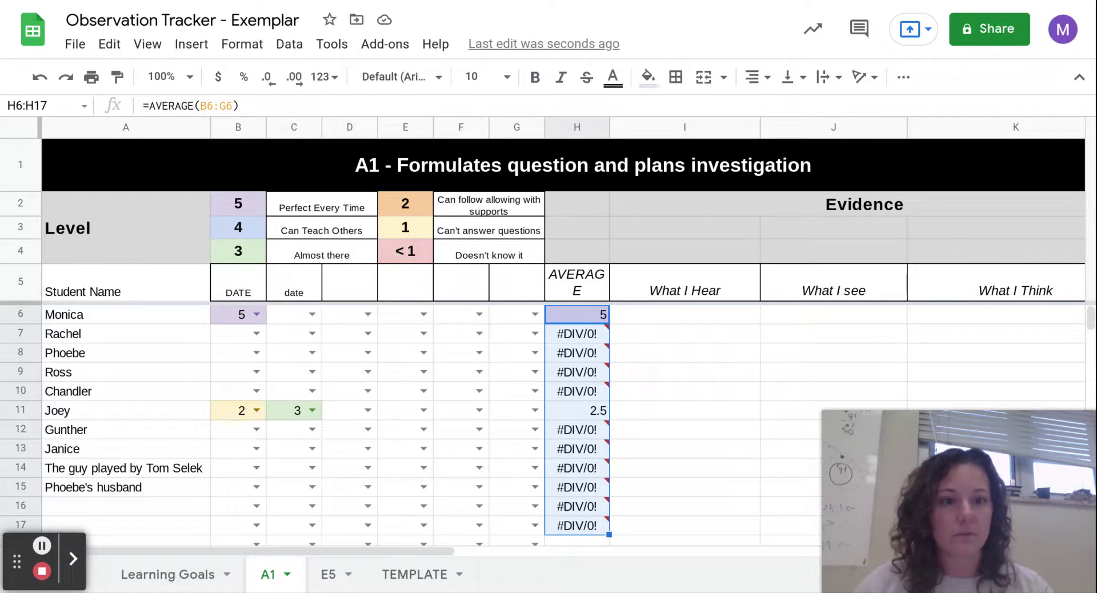
left_click(828, 314)
right_click(828, 314)
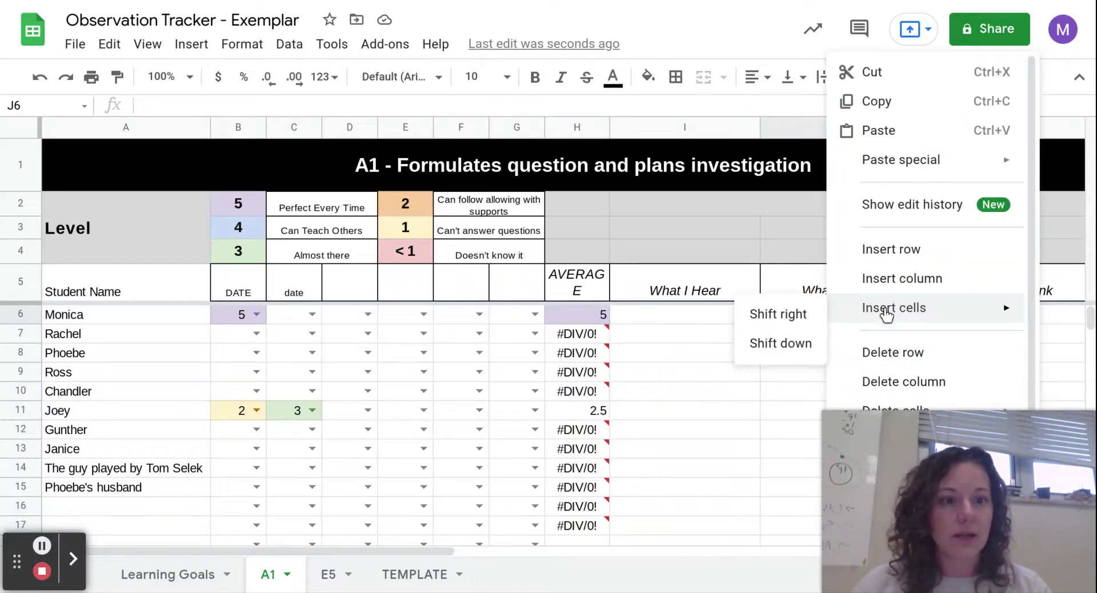
scroll(914, 318, "down", 3)
scroll(887, 316, "up", 2)
scroll(887, 316, "up", 1)
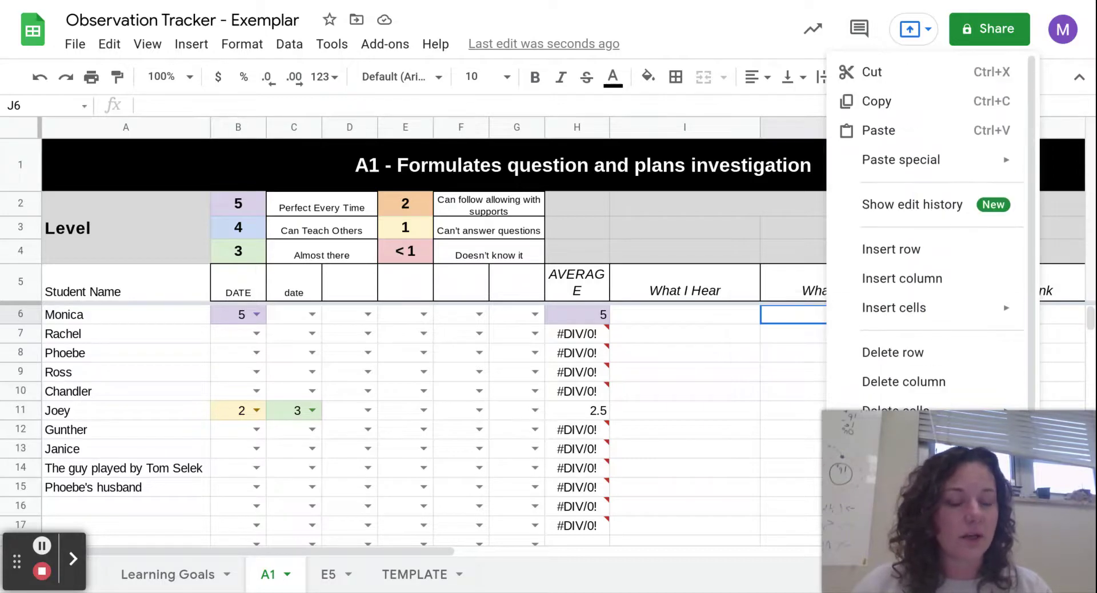
left_click(719, 465)
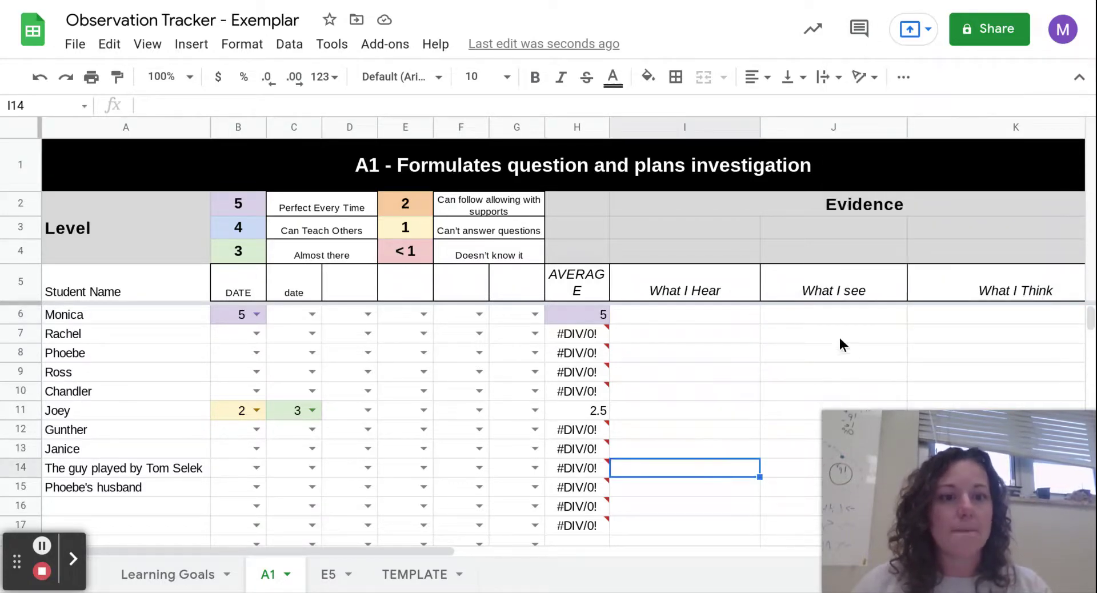
left_click(841, 320)
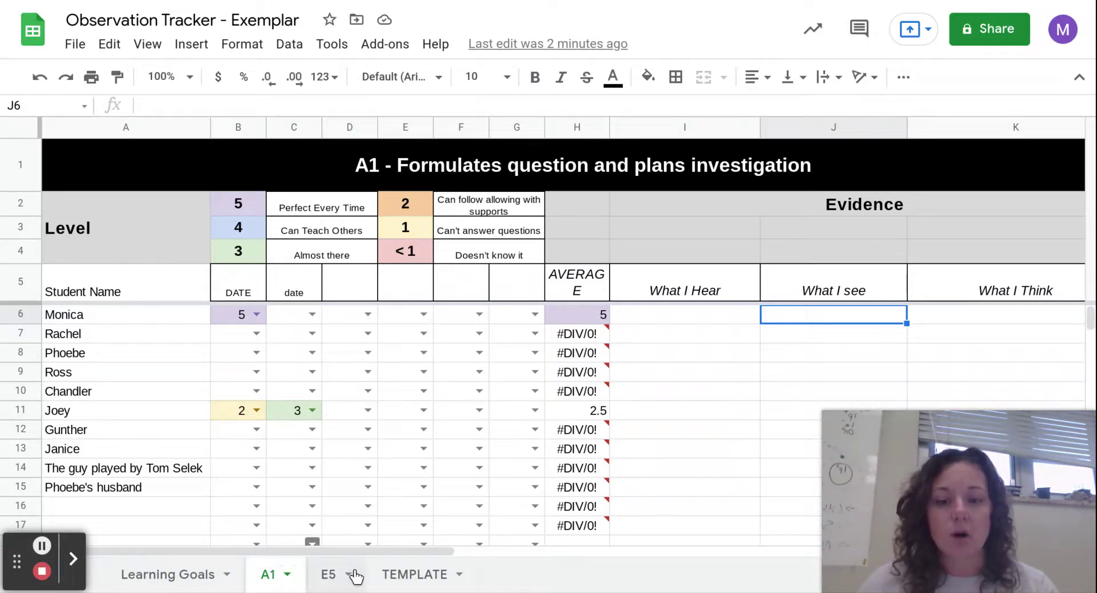
Examine the dated ratings and evidence entries on the completed E5 sheet.
left_click(324, 577)
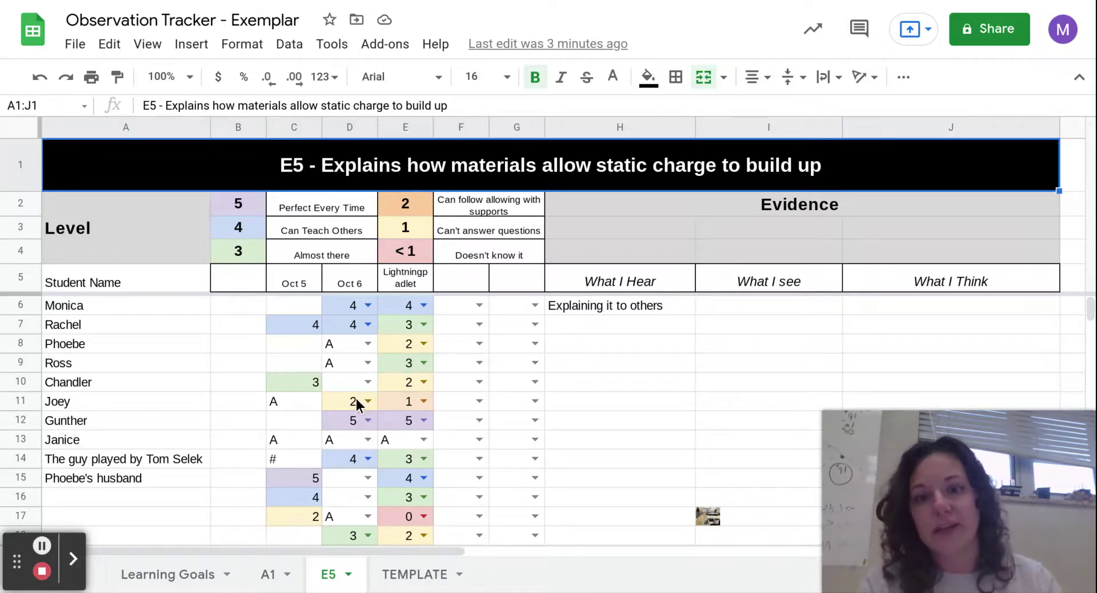
scroll(355, 399, "down", 2)
scroll(355, 399, "up", 2)
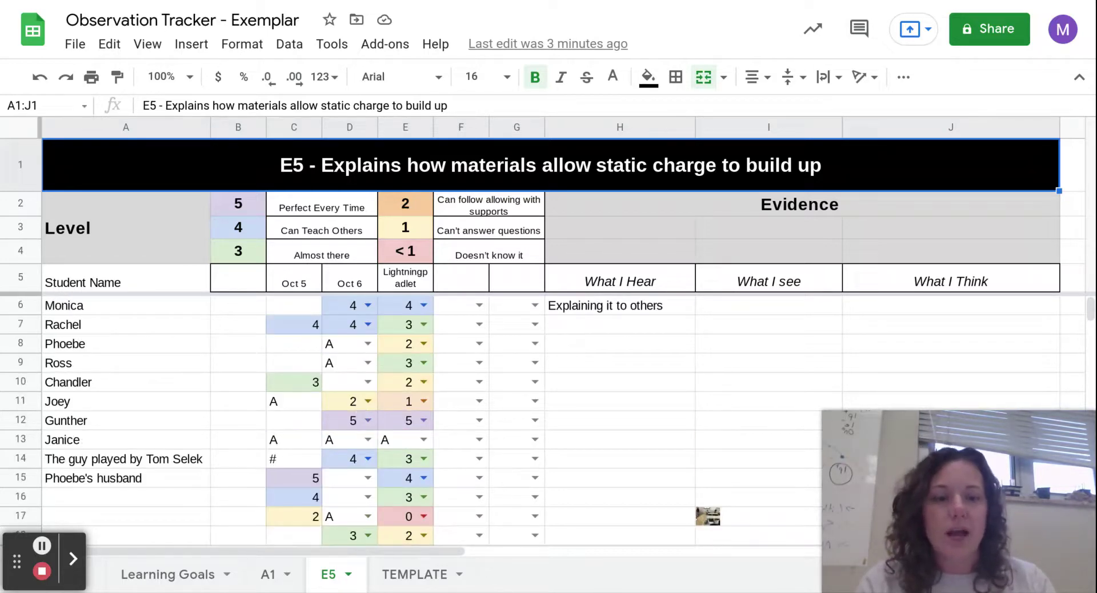
scroll(745, 518, "down", 3)
scroll(745, 519, "up", 3)
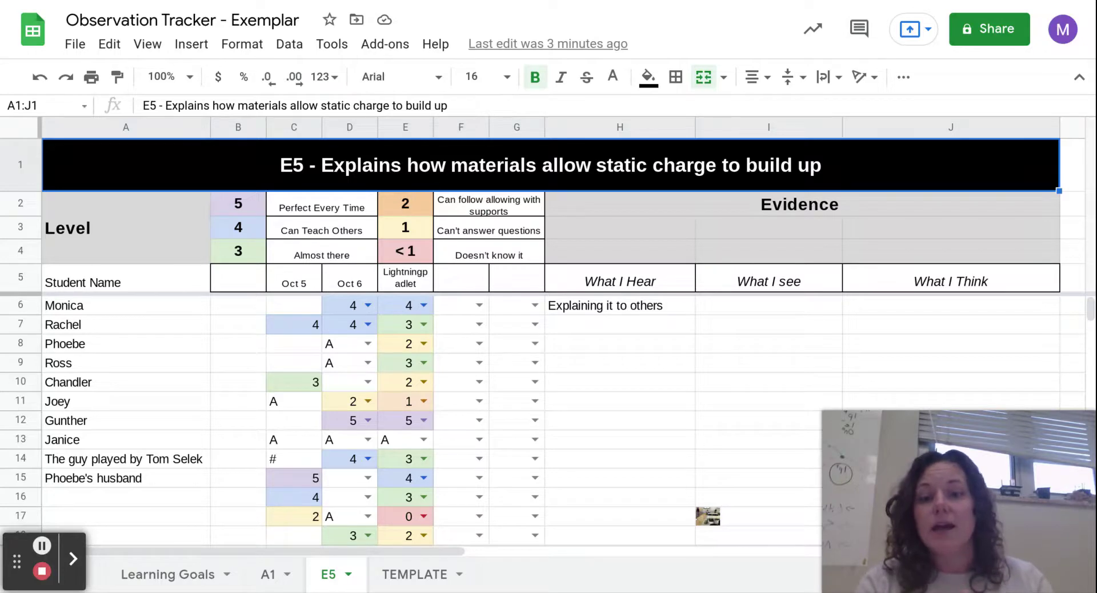
Show the TEMPLATE sheet and select cell C7 in its rating area.
left_click(415, 577)
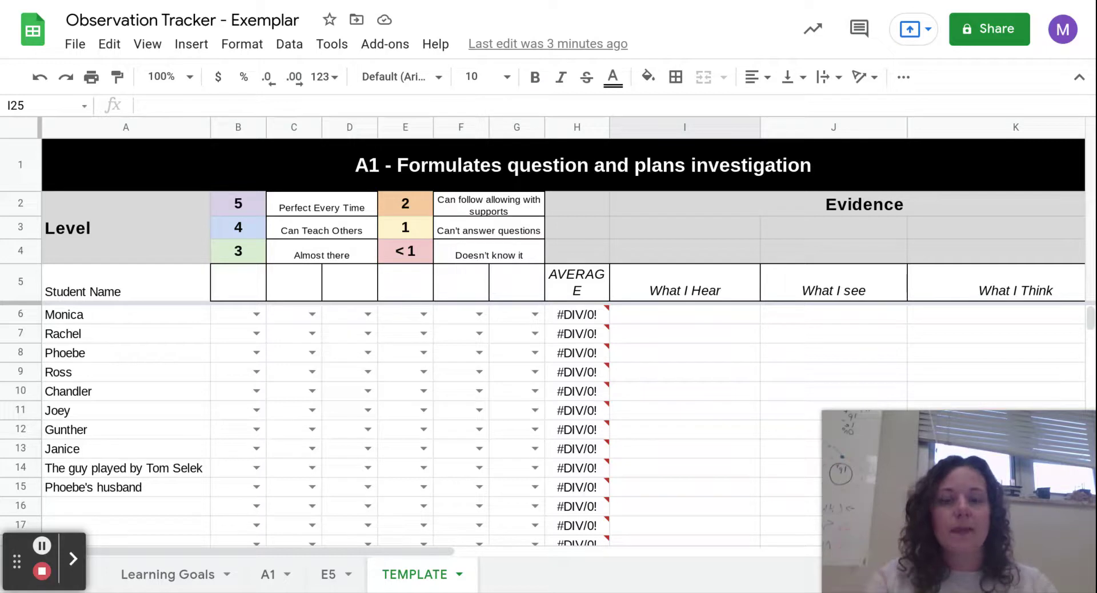
left_click(294, 330)
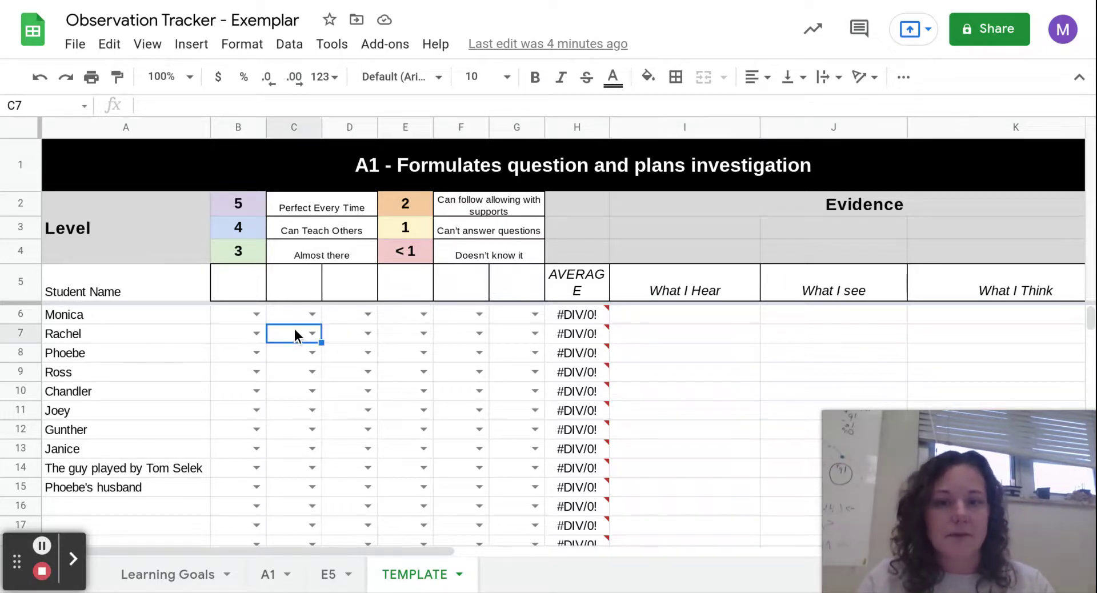